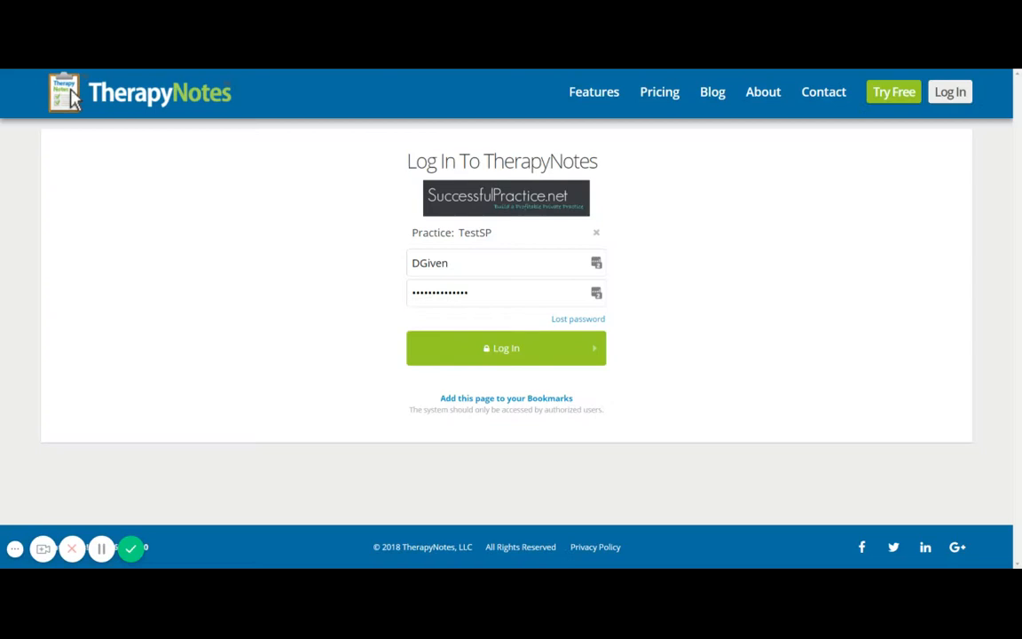
# - Sign in, open the demo patient's record from the To-Do List, and open the account menu
pyautogui.click(479, 354)
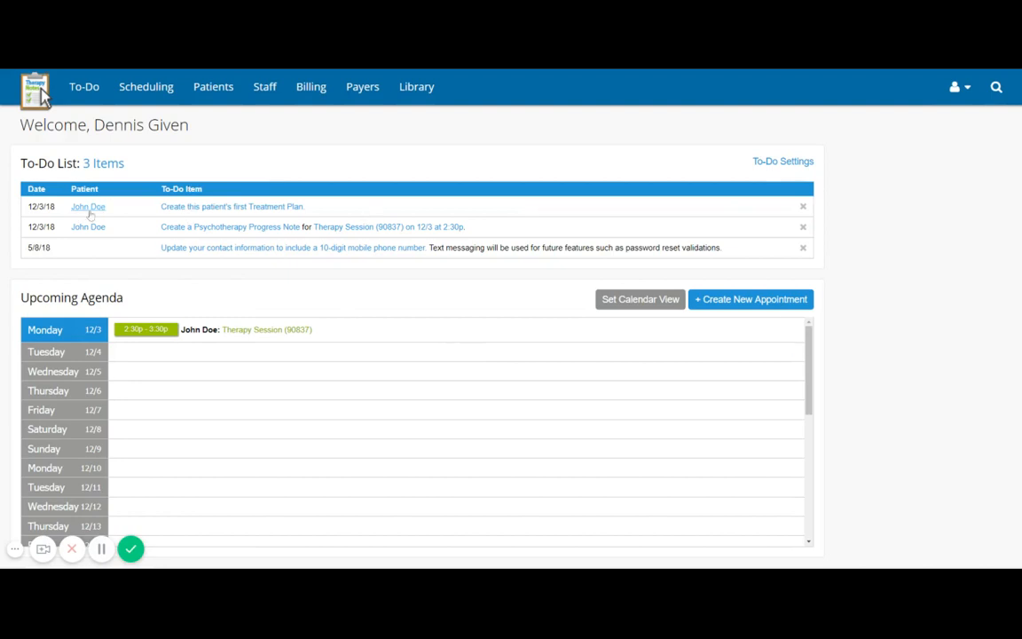
pyautogui.click(90, 207)
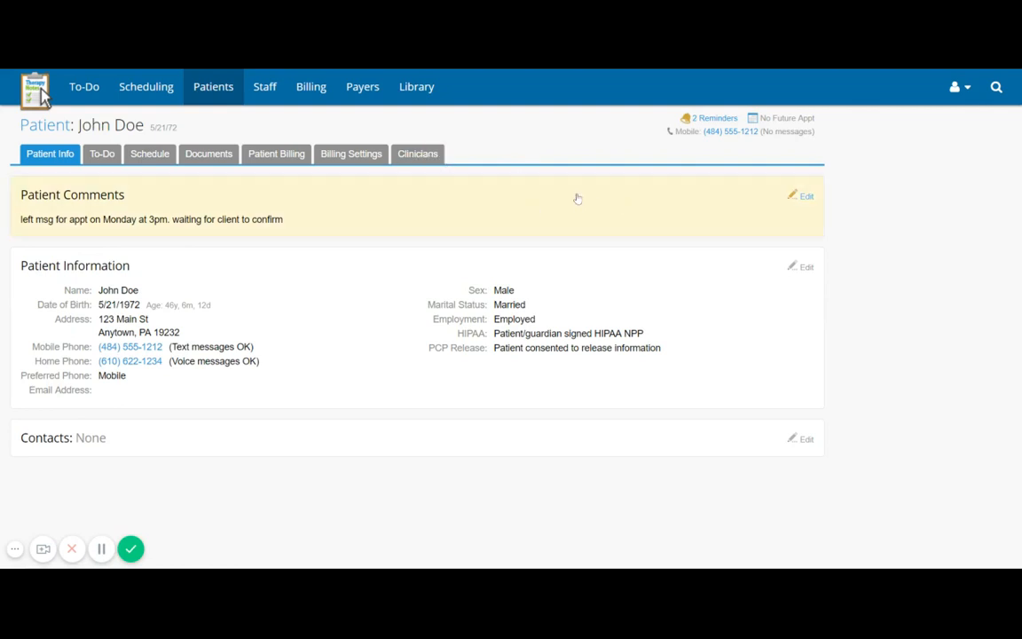
pyautogui.click(956, 89)
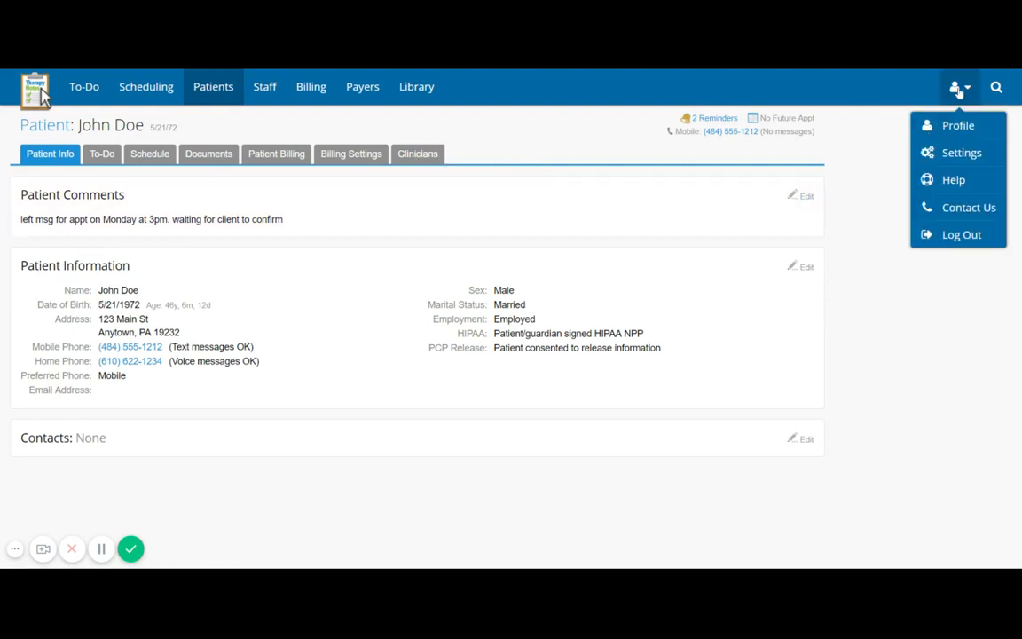
# - In Settings > Client Portal, enable the TherapyPortal.com portal, save, and review its sections
pyautogui.click(947, 155)
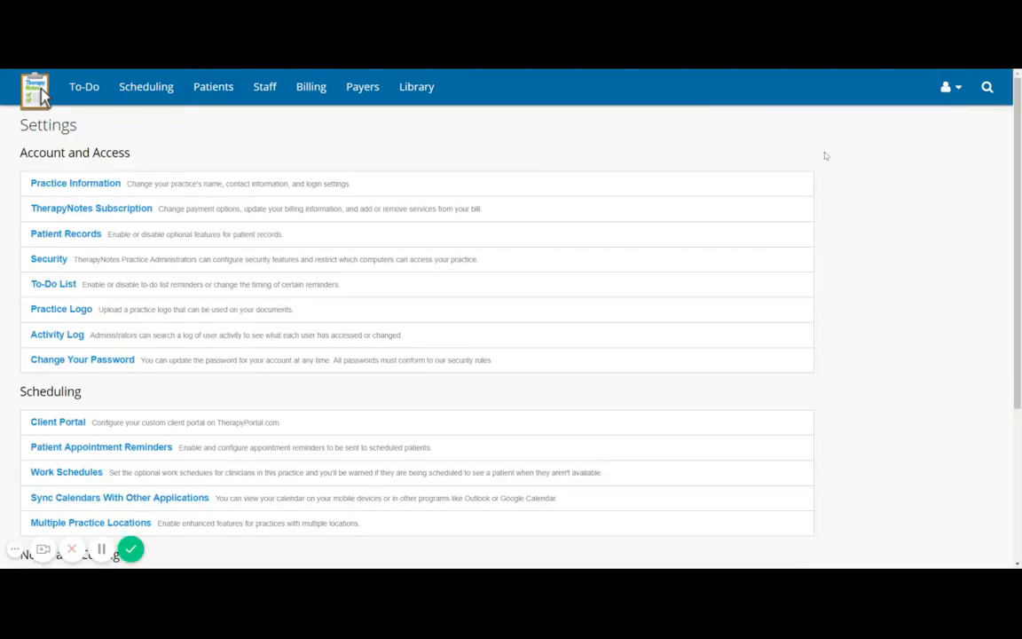
pyautogui.click(68, 423)
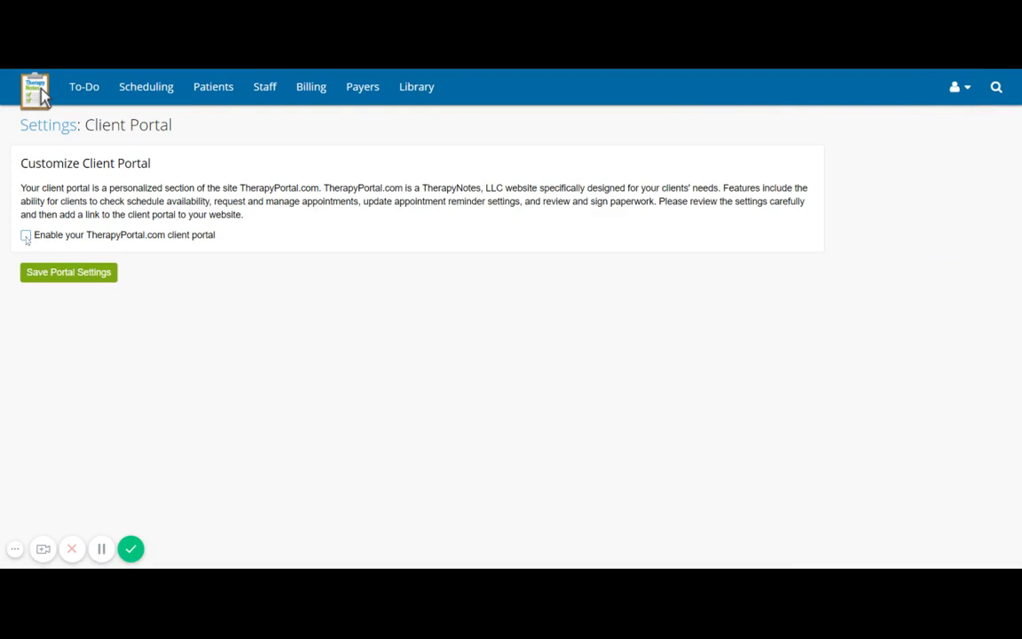
pyautogui.click(26, 236)
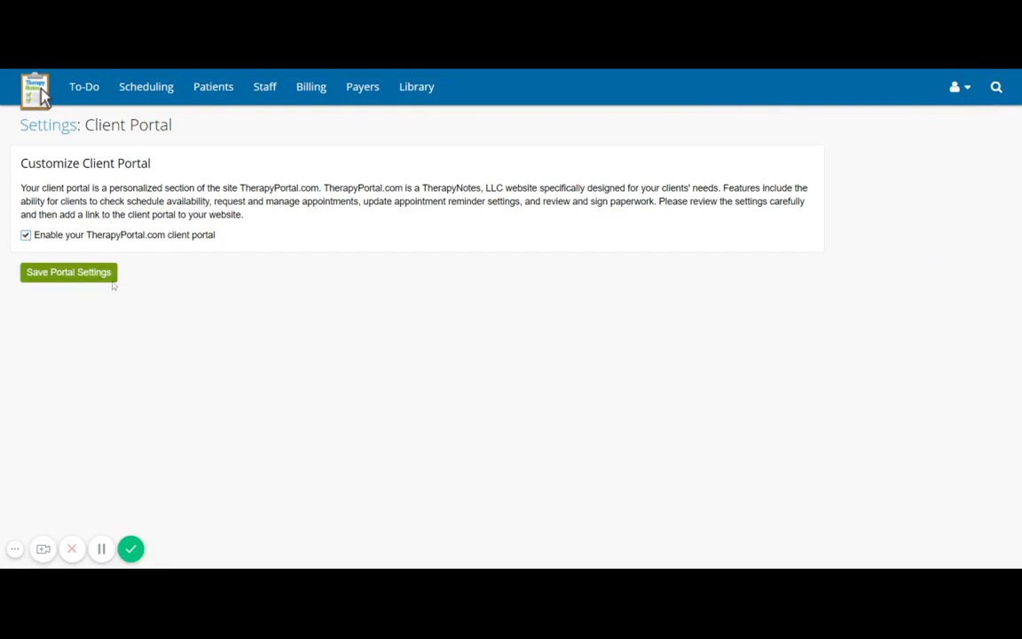
pyautogui.click(80, 273)
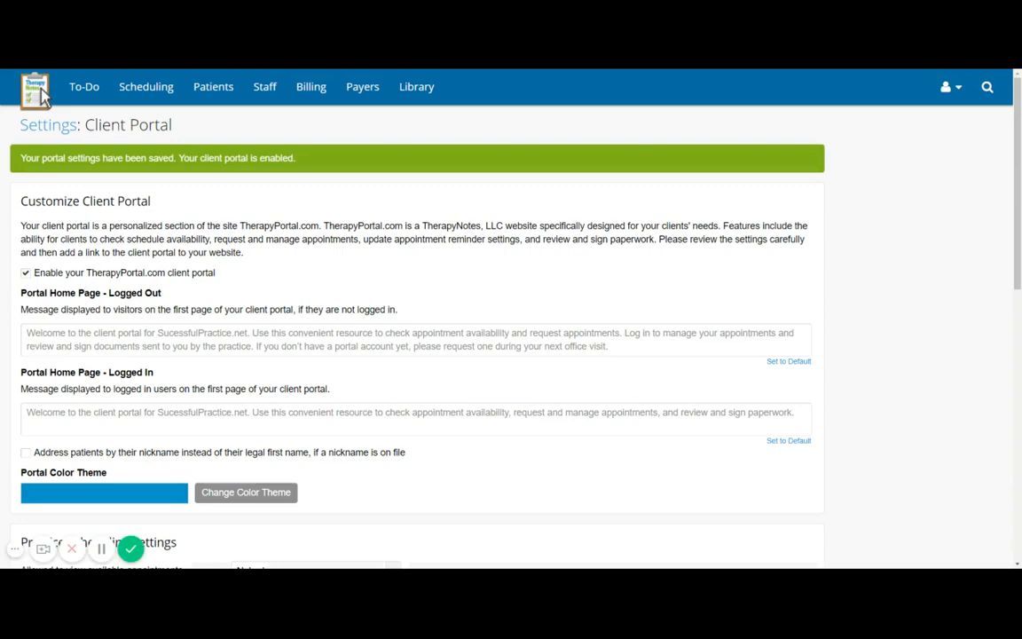
pyautogui.scroll(-1, 273, 266)
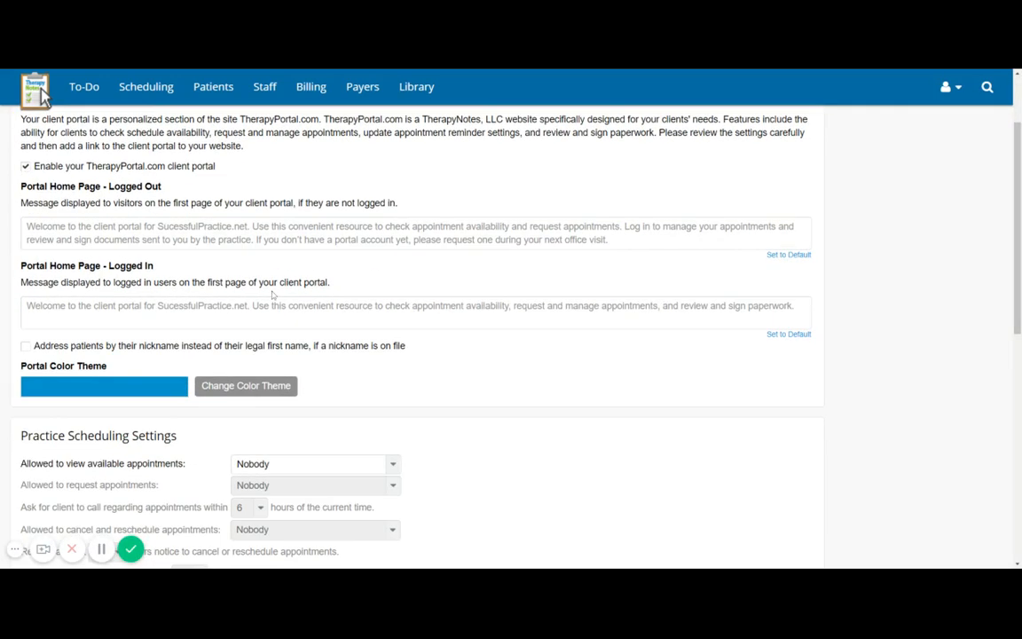
pyautogui.scroll(-3, 459, 358)
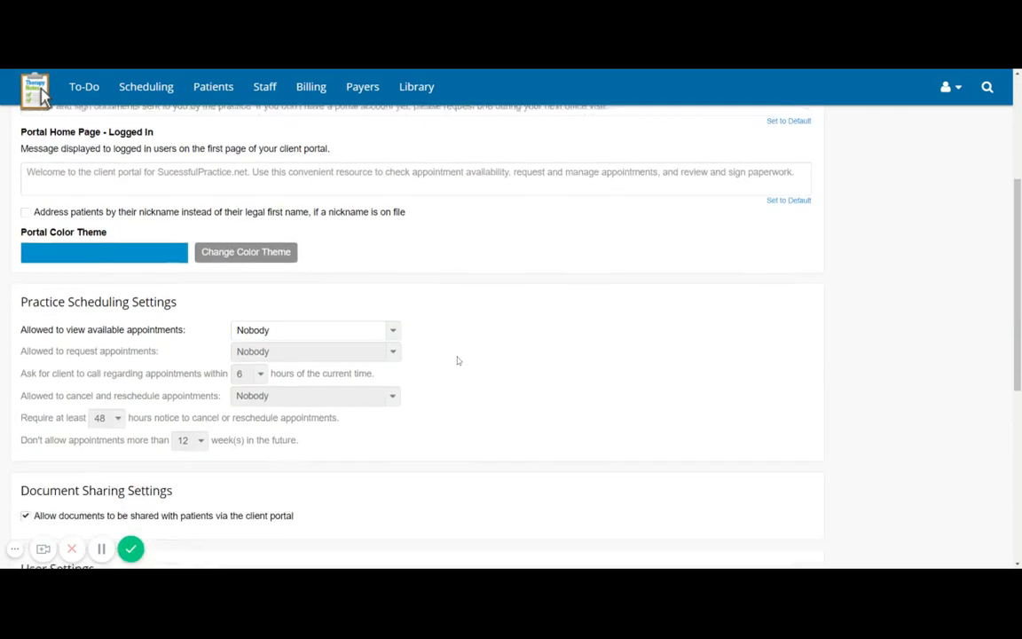
pyautogui.scroll(-3, 458, 361)
pyautogui.scroll(7, 458, 361)
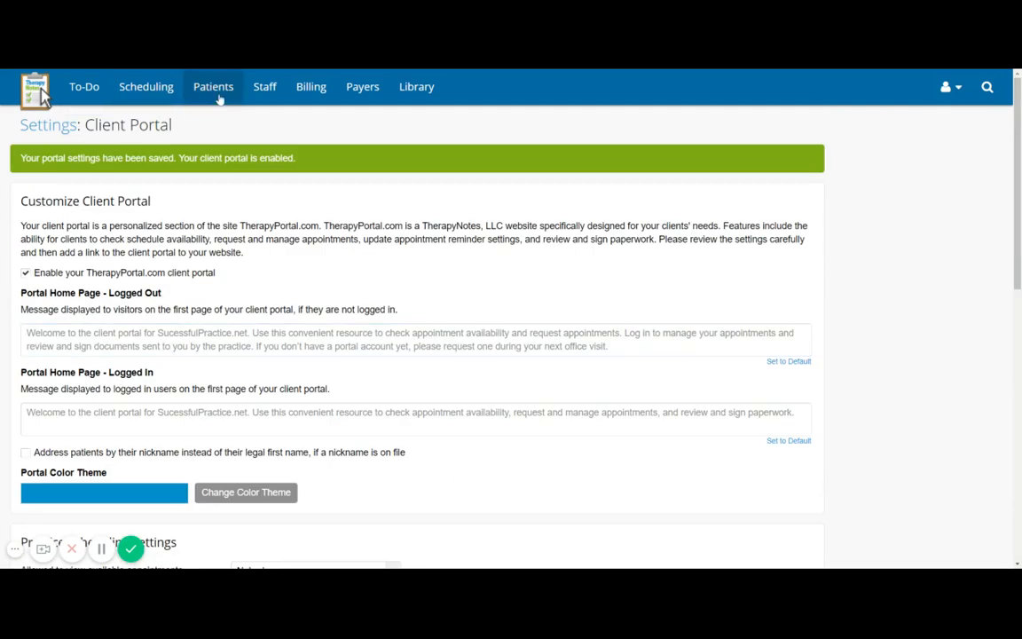
# - Open the patient's record and check the Portal tab for existing client-portal access
pyautogui.click(213, 88)
pyautogui.click(72, 278)
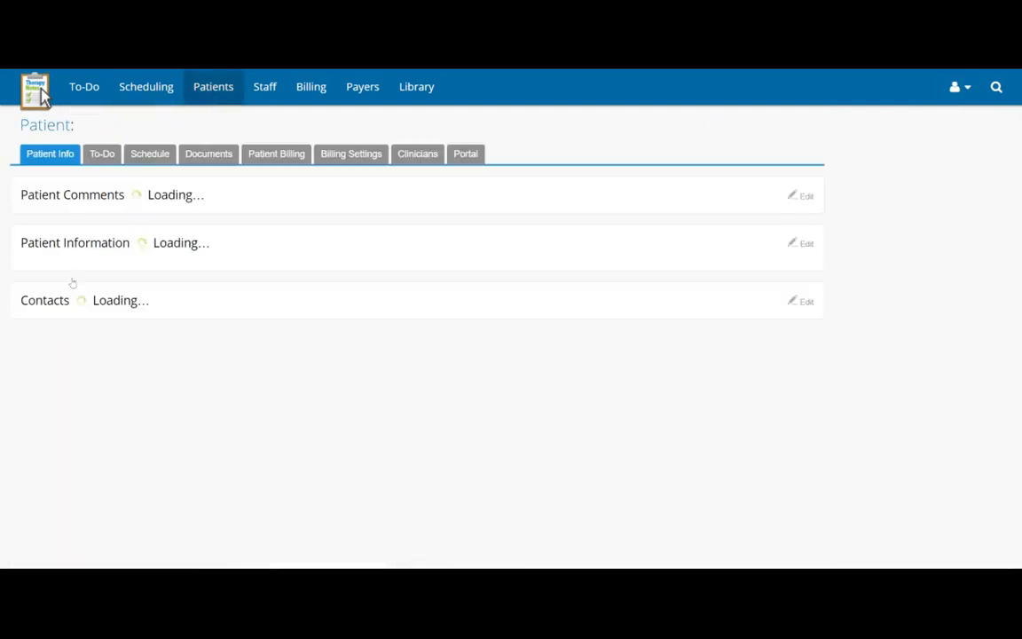
pyautogui.click(471, 158)
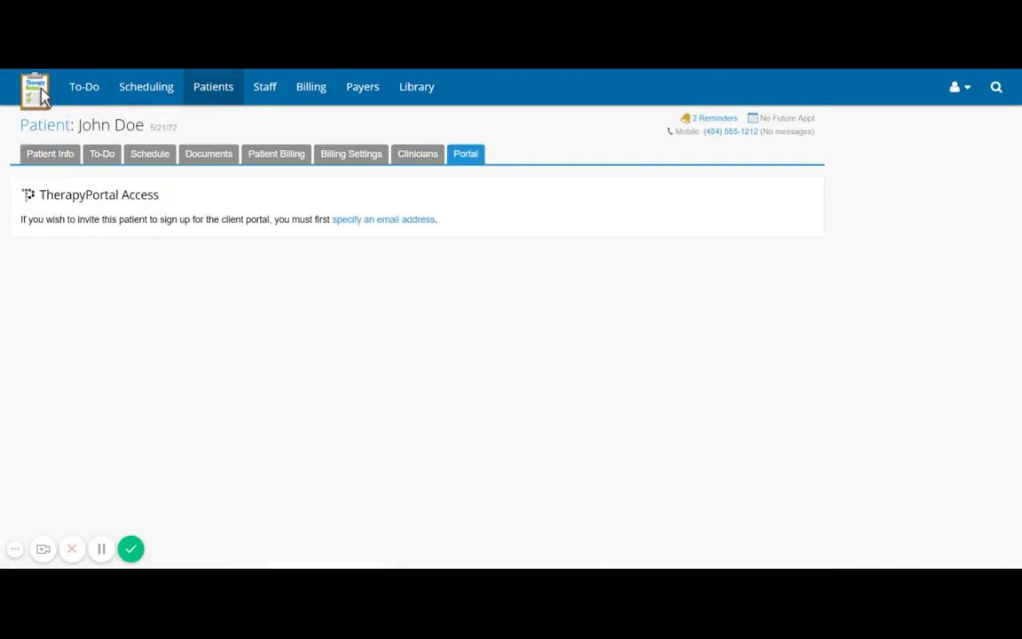
pyautogui.click(67, 161)
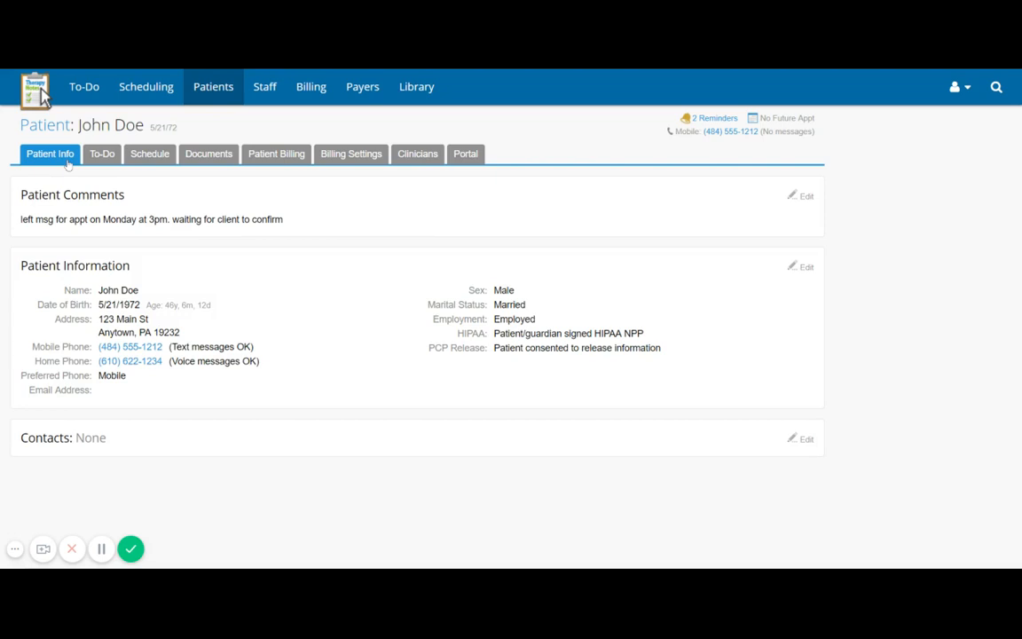
# - Add the patient's e-mail address in Patient Info, save it, and return to the Portal tab
pyautogui.click(226, 299)
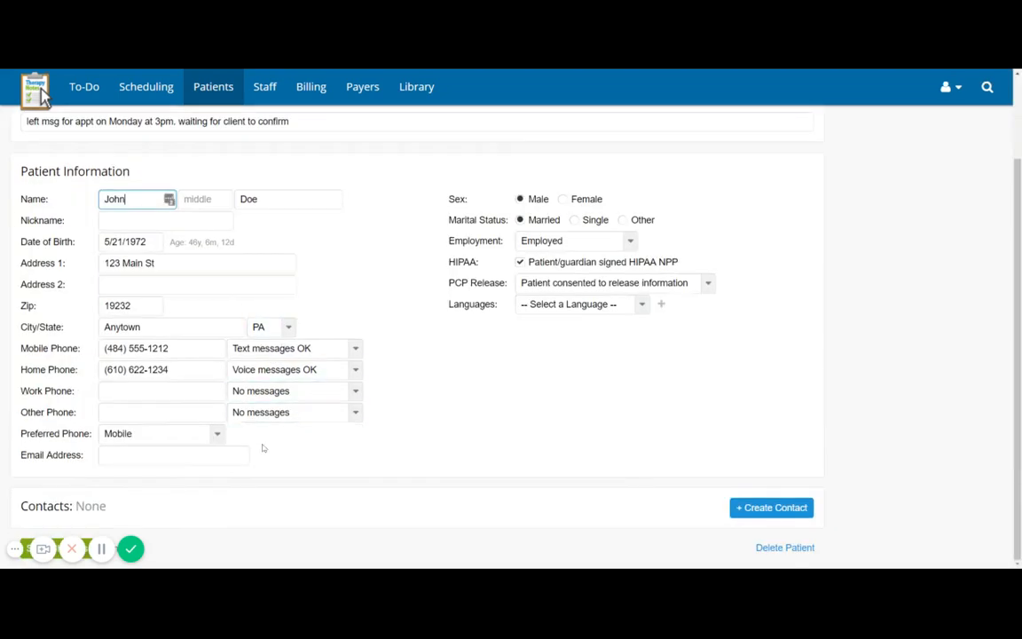
pyautogui.click(133, 455)
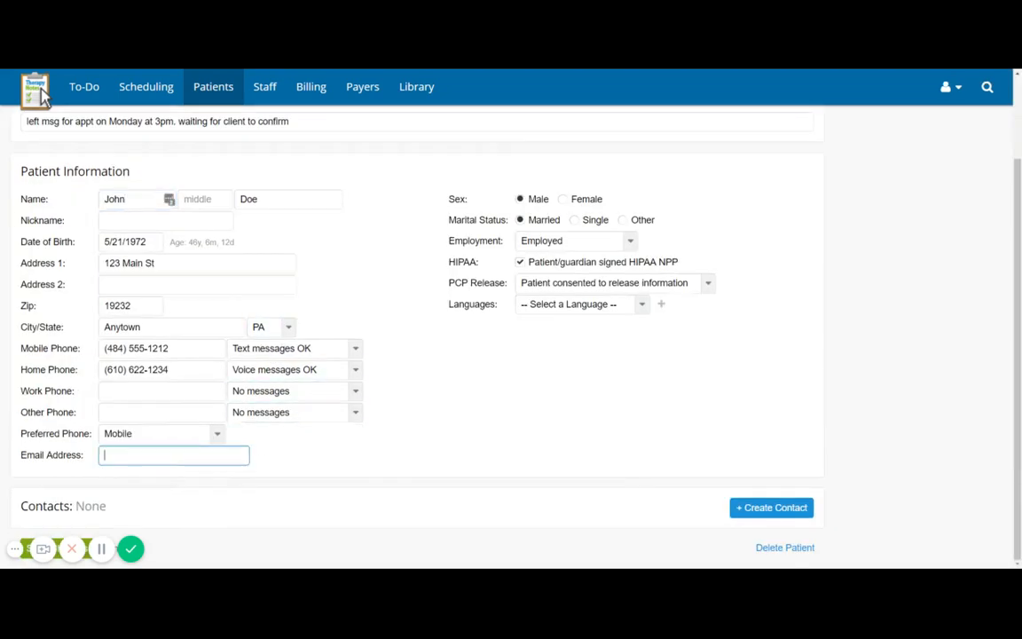
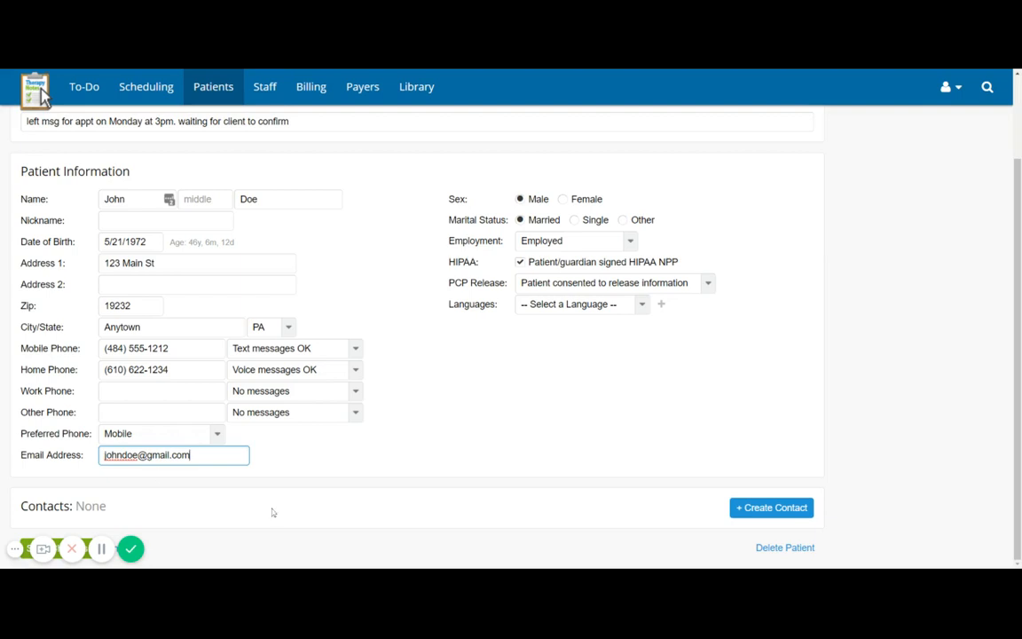
pyautogui.scroll(1, 213, 528)
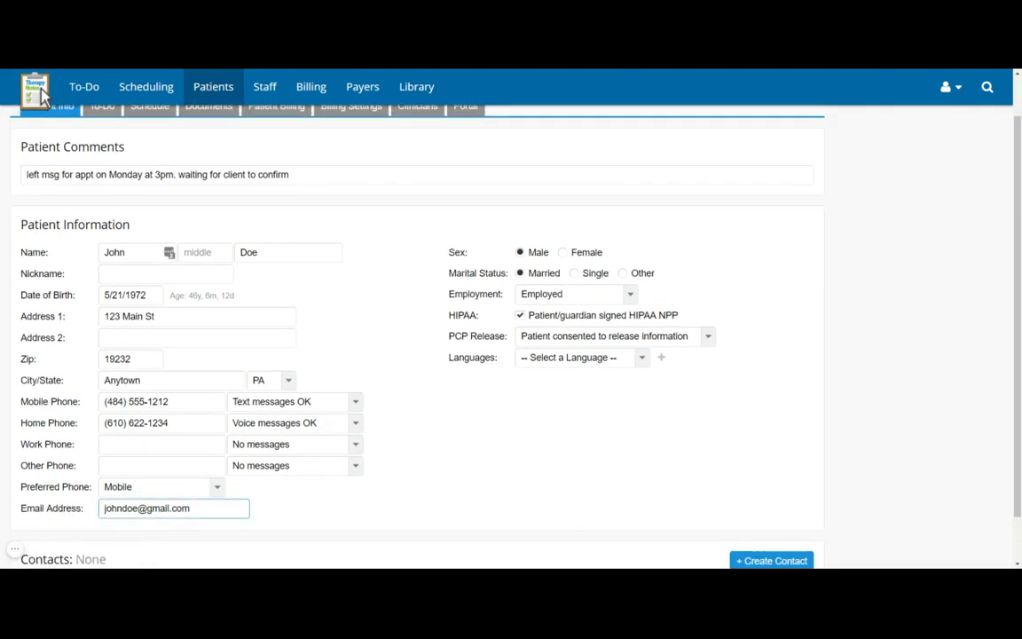
pyautogui.scroll(-1, 80, 534)
pyautogui.click(55, 548)
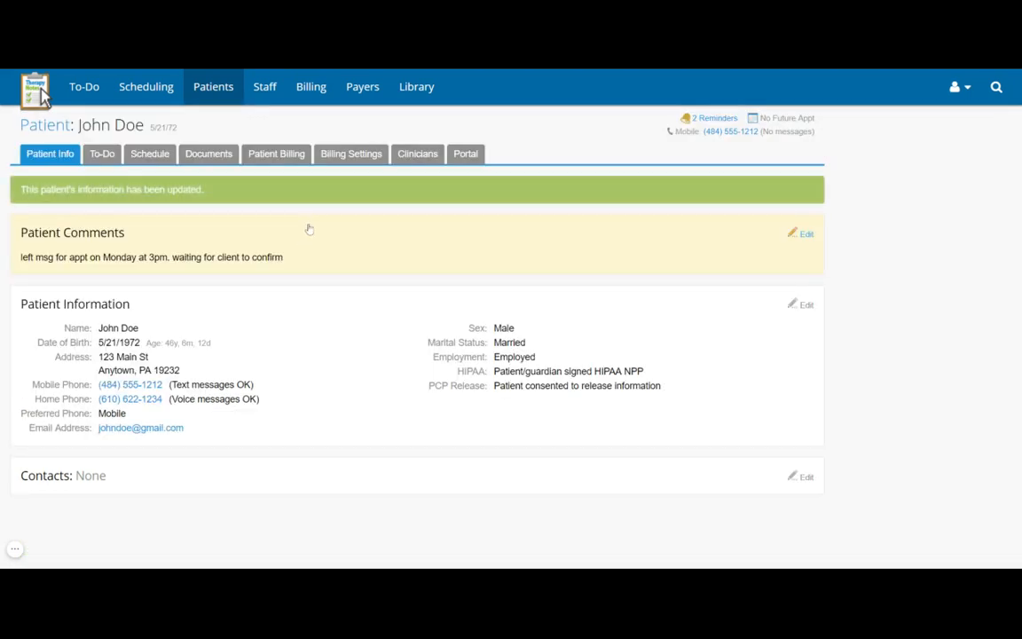
pyautogui.click(465, 156)
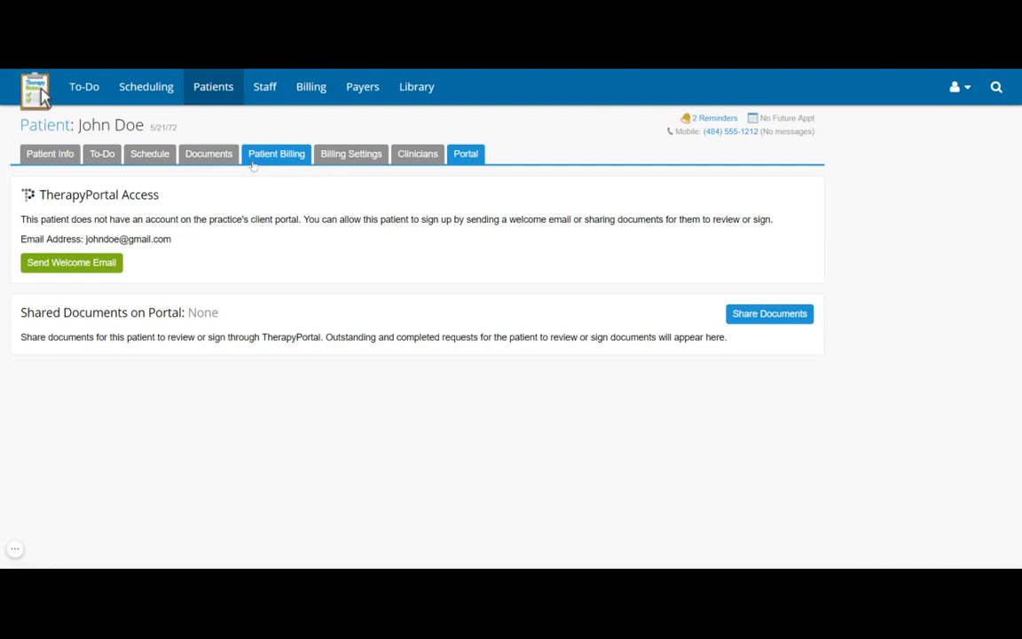
# - Open the Patient Billing tab showing $125.00 owed on the open 90837 charge
pyautogui.click(254, 166)
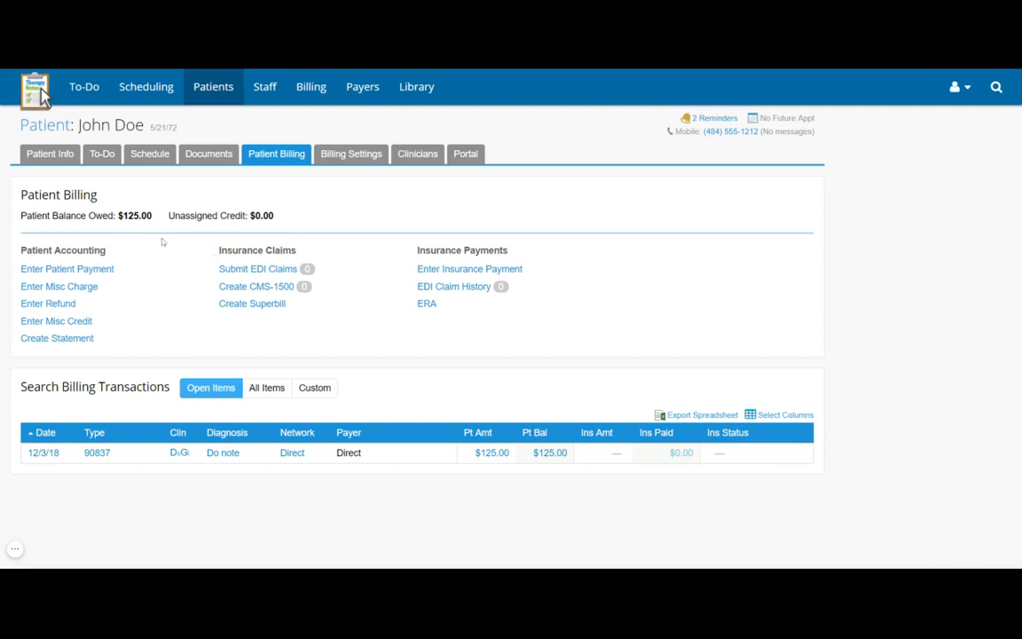
# - Start a patient payment with method Externally Processed Credit/Debit Card
pyautogui.click(47, 270)
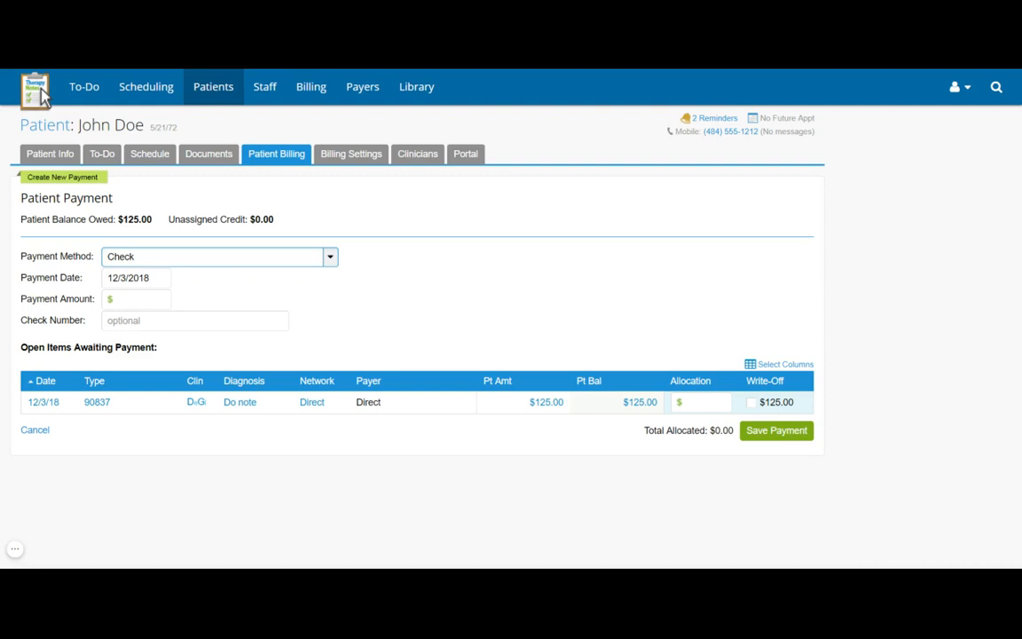
pyautogui.click(151, 299)
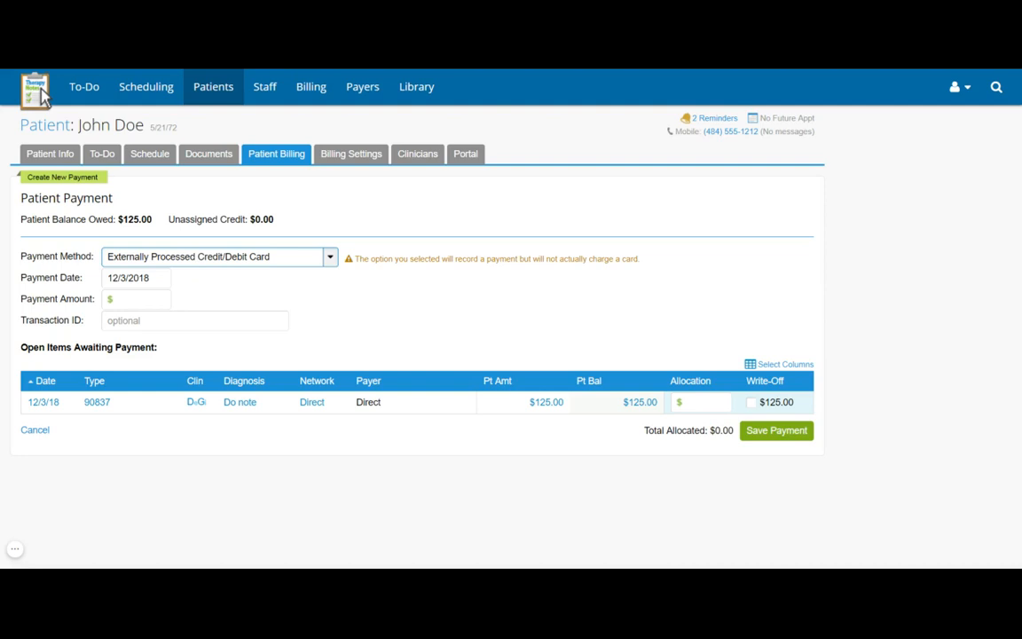
# - Switch the payment to Cash for $125.00 allocated to the 90837 charge, then view the To-Do list
pyautogui.click(302, 297)
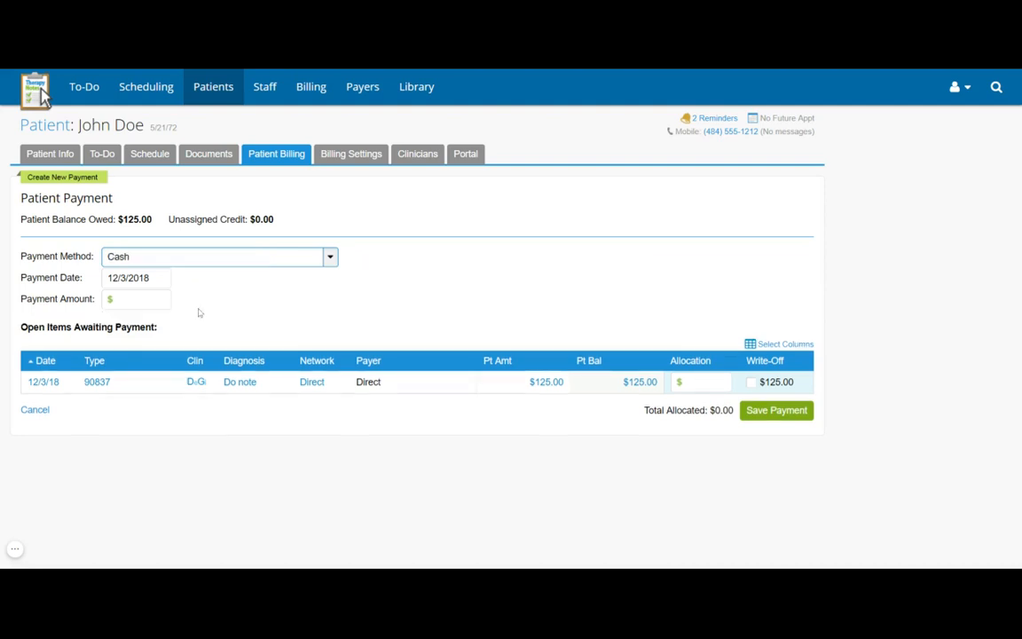
pyautogui.click(142, 300)
pyautogui.click(124, 319)
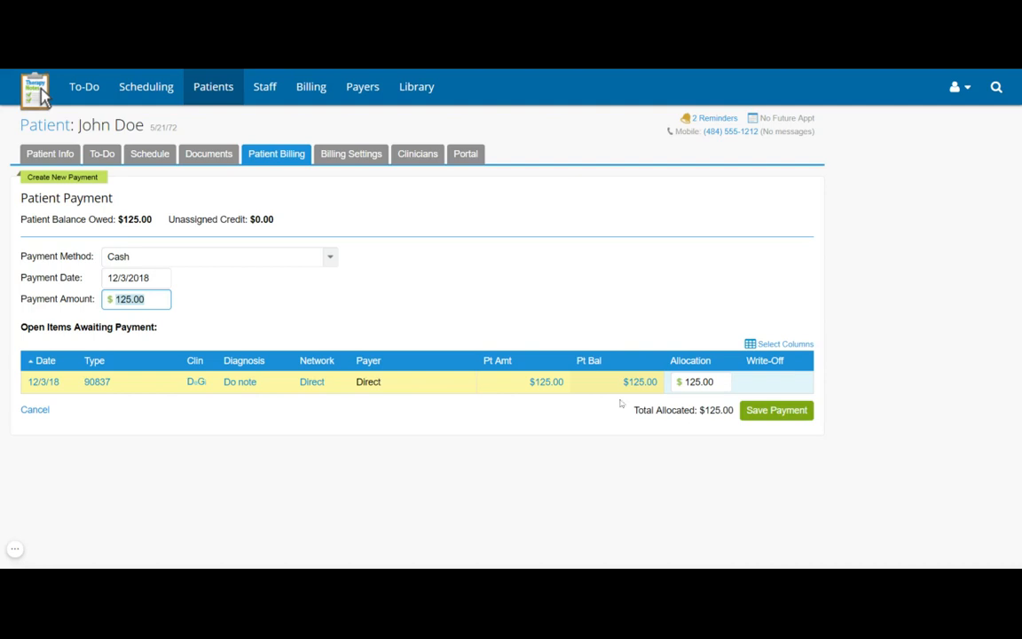
pyautogui.click(87, 99)
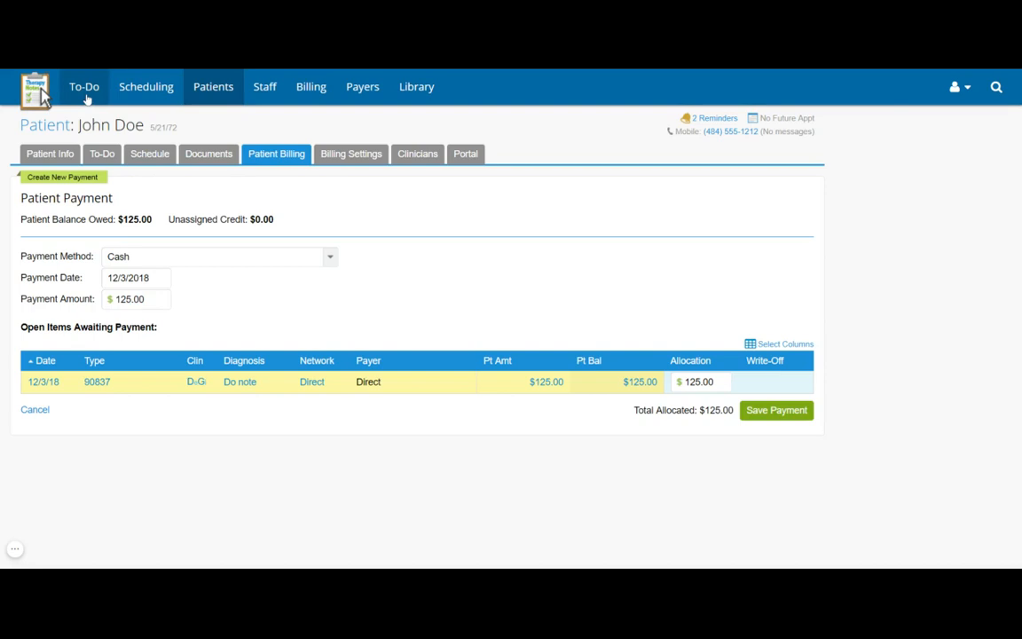
pyautogui.click(81, 89)
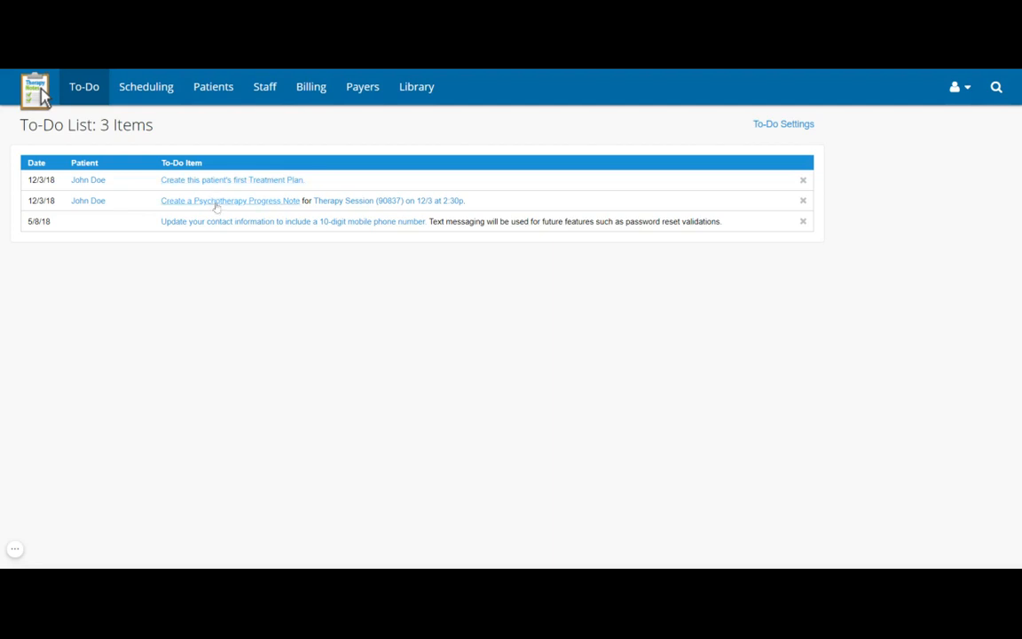
# - Create a Psychotherapy Treatment Plan with primary diagnosis F32.1 Major Depressive Disorder, Single episode, Moderate
pyautogui.click(216, 202)
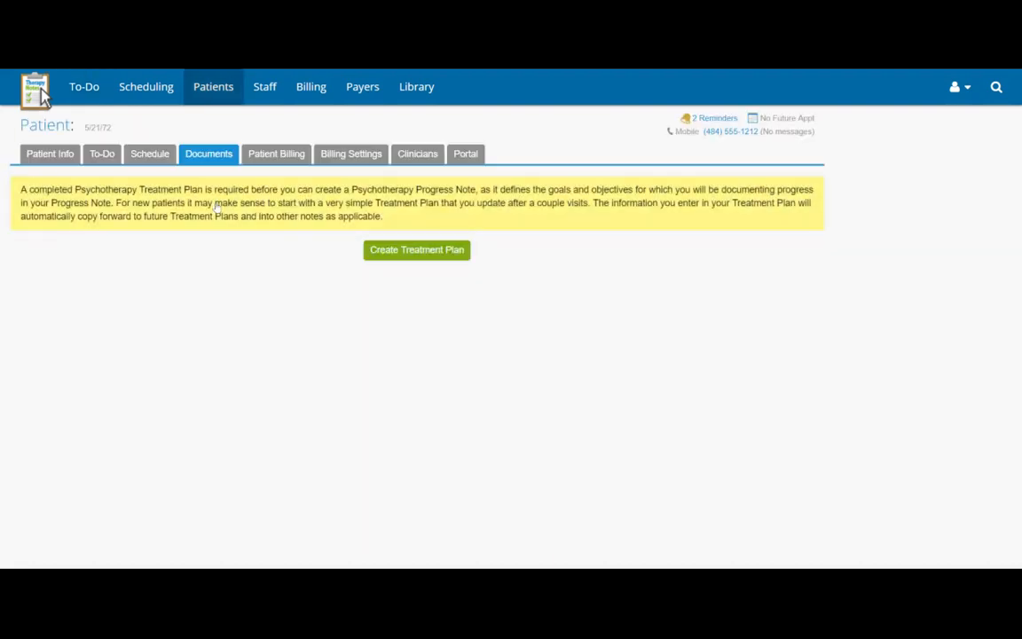
pyautogui.click(426, 253)
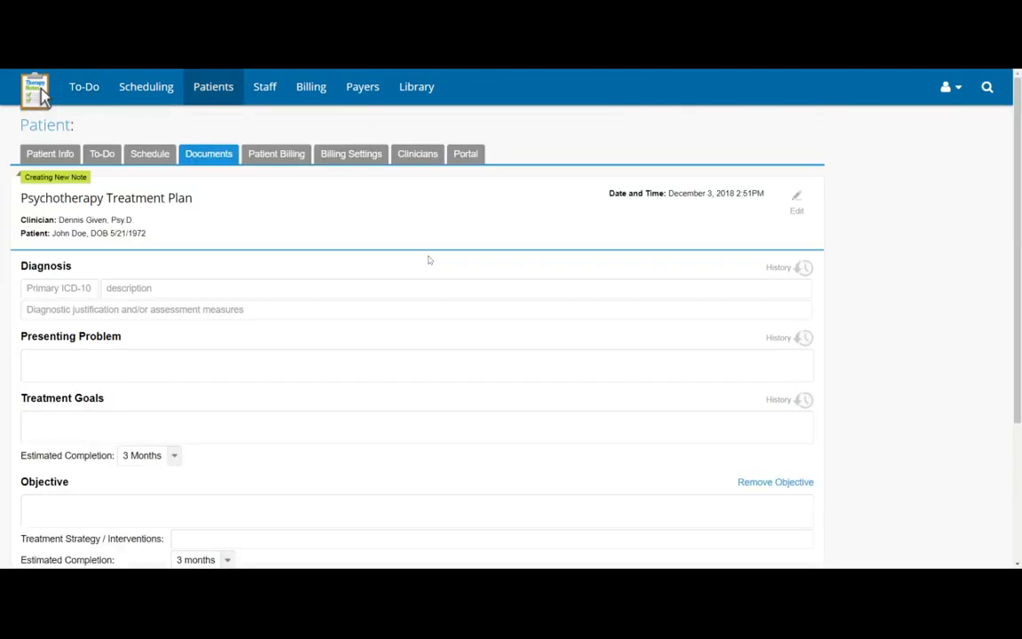
pyautogui.scroll(-2, 42, 96)
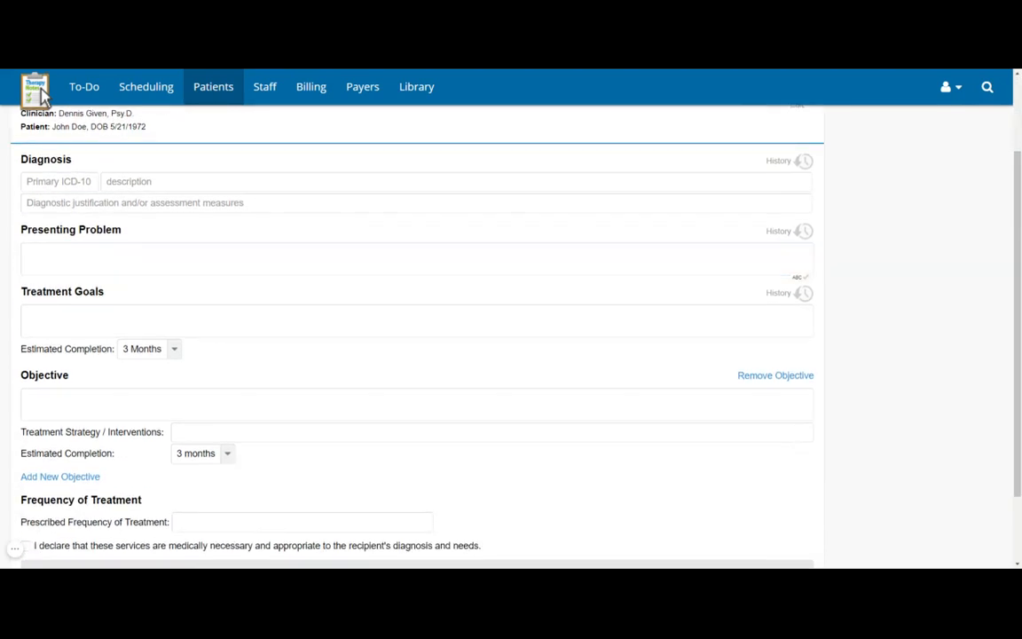
pyautogui.scroll(-1, 390, 374)
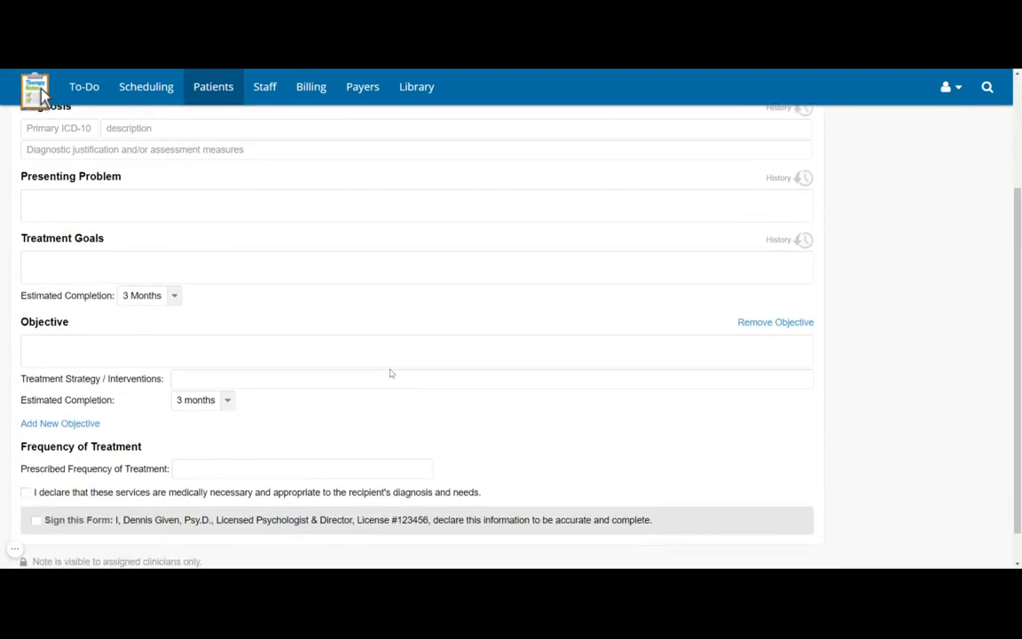
pyautogui.scroll(-1, 390, 373)
pyautogui.scroll(4, 390, 374)
pyautogui.click(173, 290)
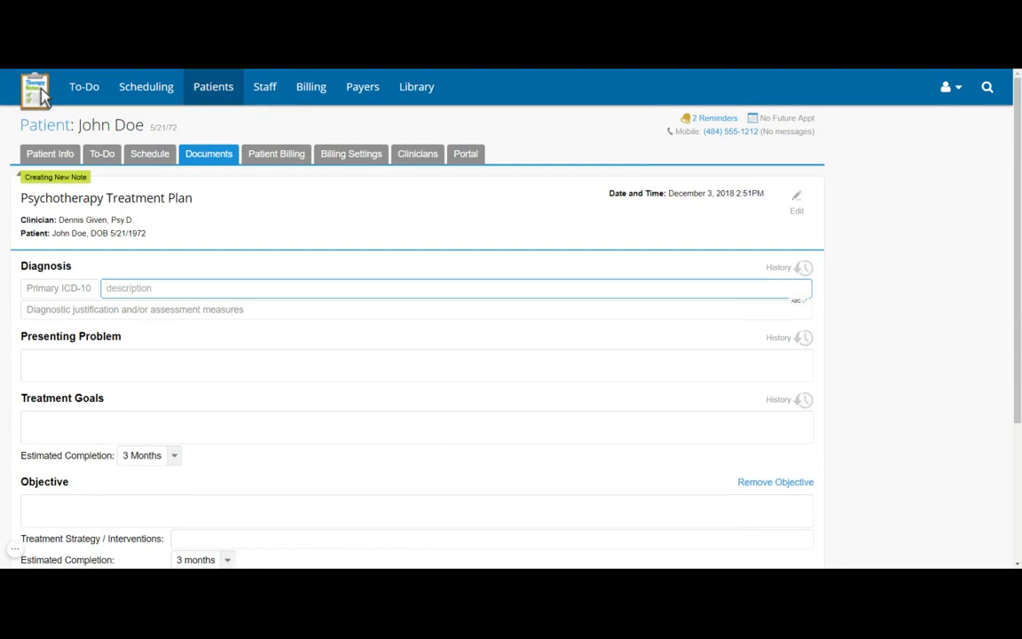
pyautogui.write('major')
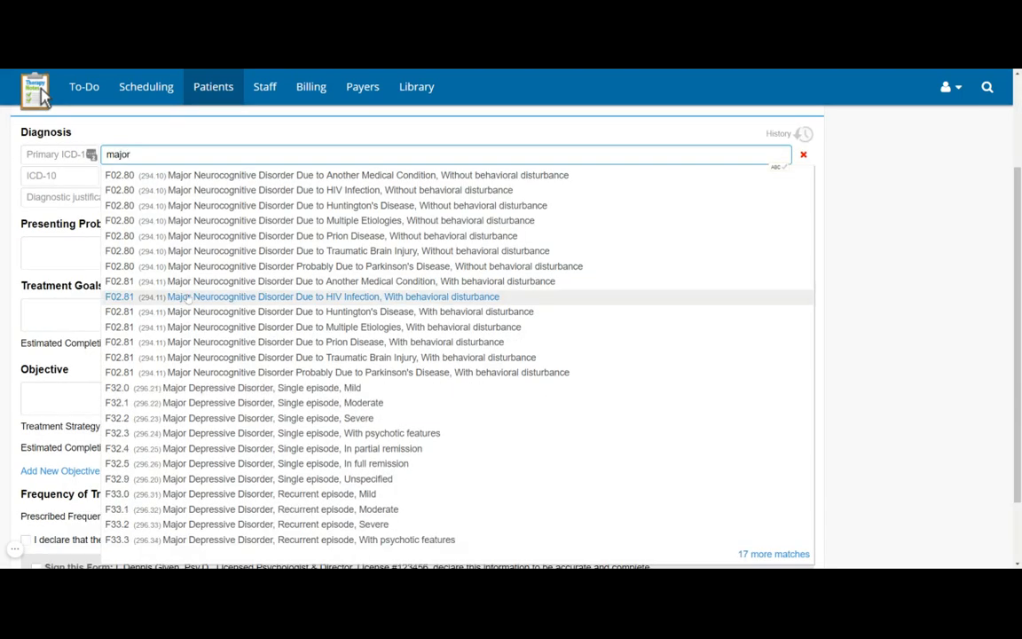
pyautogui.write(' depres')
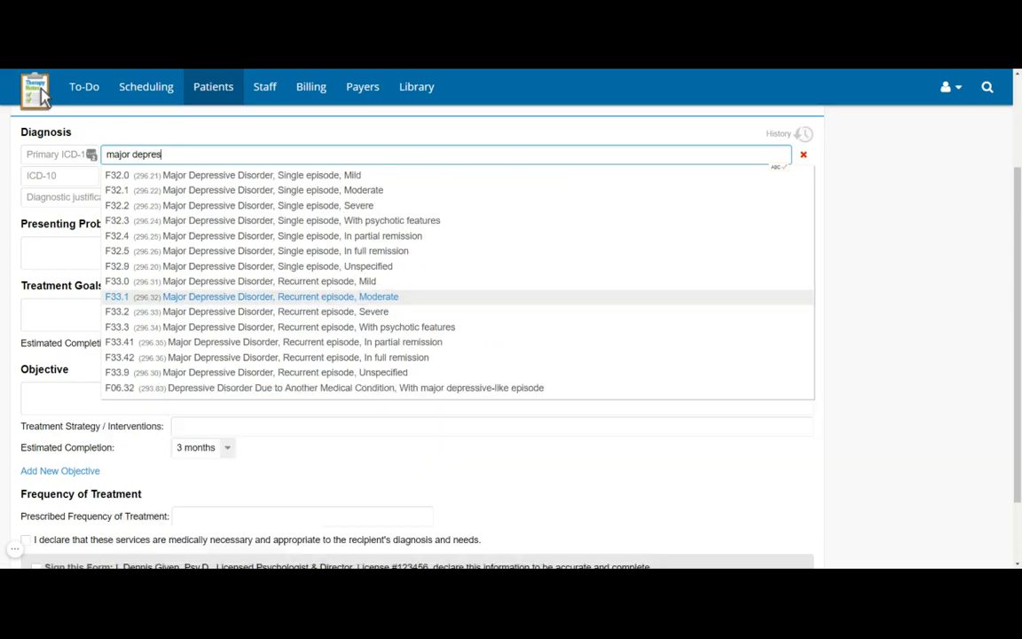
pyautogui.write('sion')
pyautogui.press('BackSpace')
pyautogui.press('BackSpace')
pyautogui.write('ve')
pyautogui.click(420, 194)
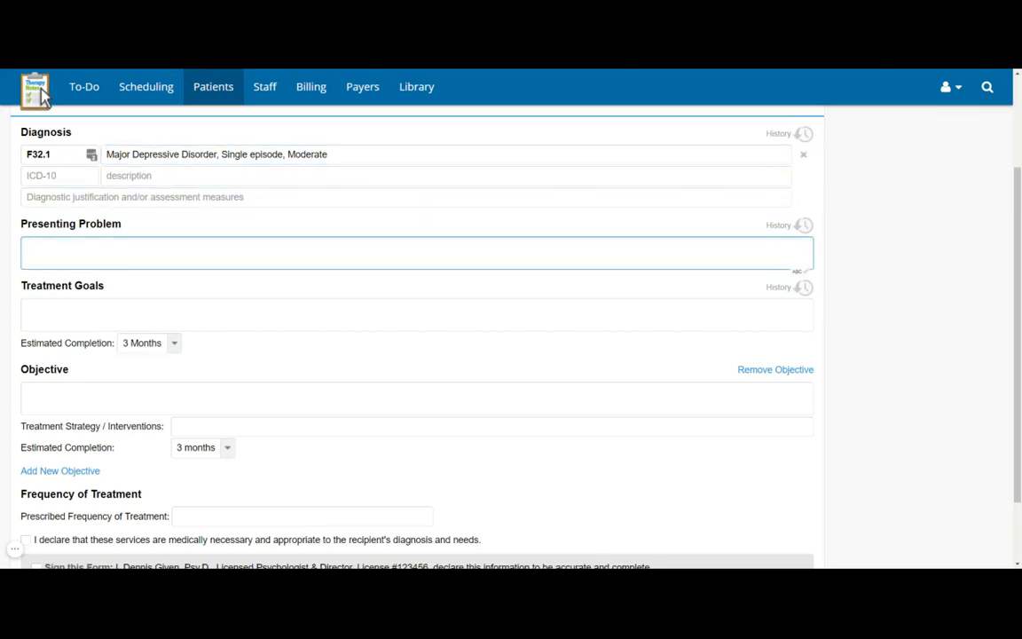
# - Add Cognitive Reframing and Symptom Management as treatment interventions
pyautogui.scroll(-2, 417, 315)
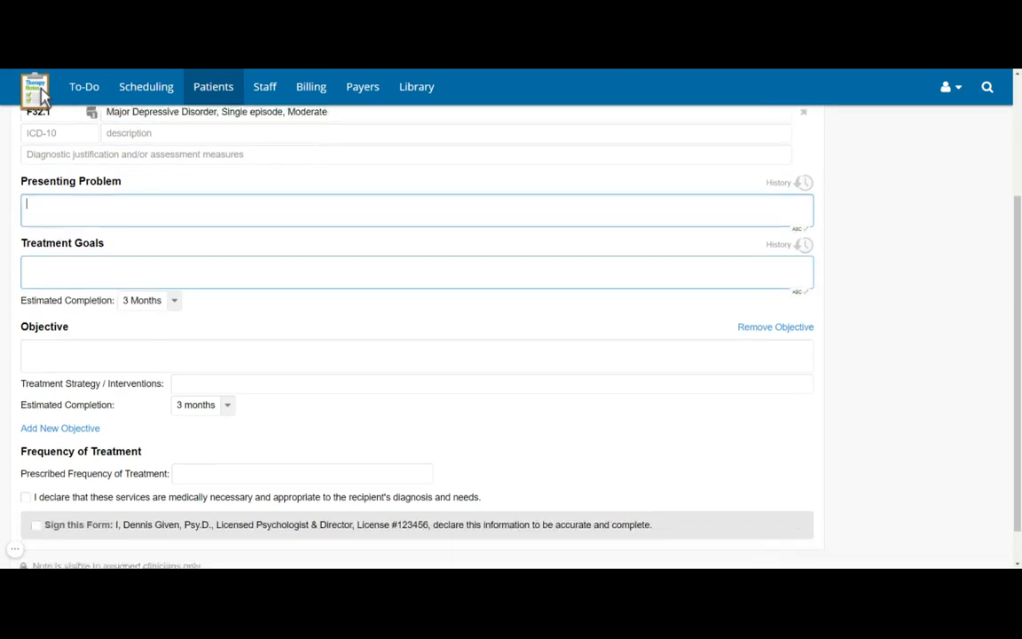
pyautogui.click(443, 341)
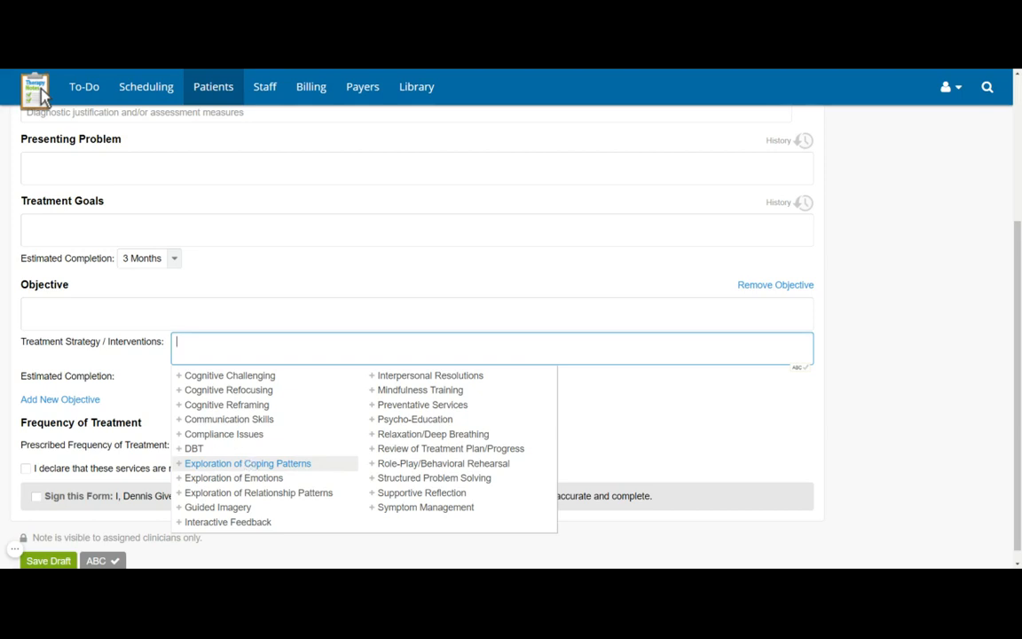
pyautogui.click(232, 404)
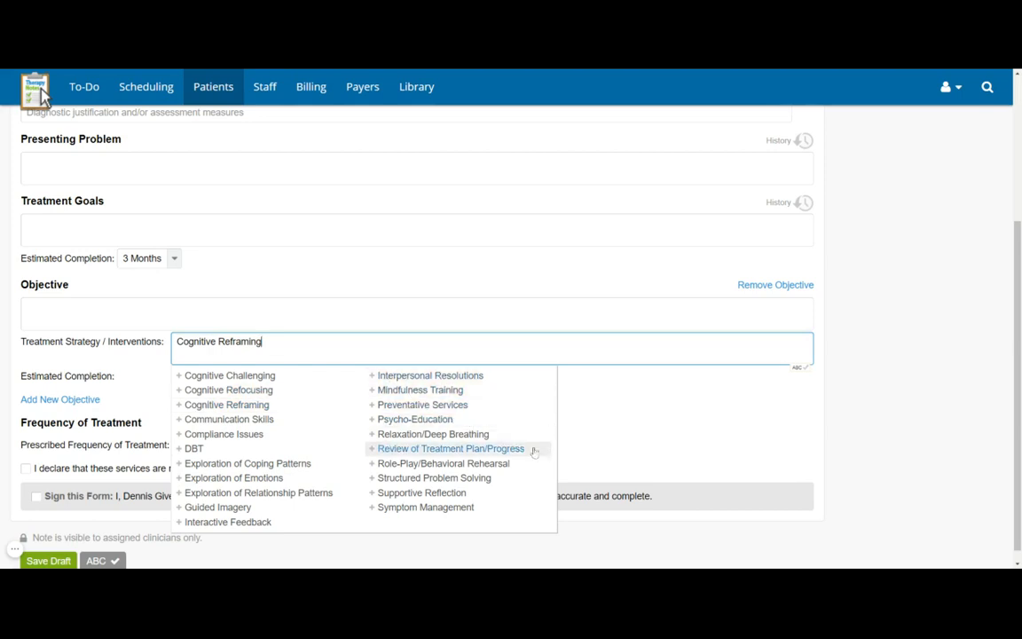
pyautogui.click(412, 515)
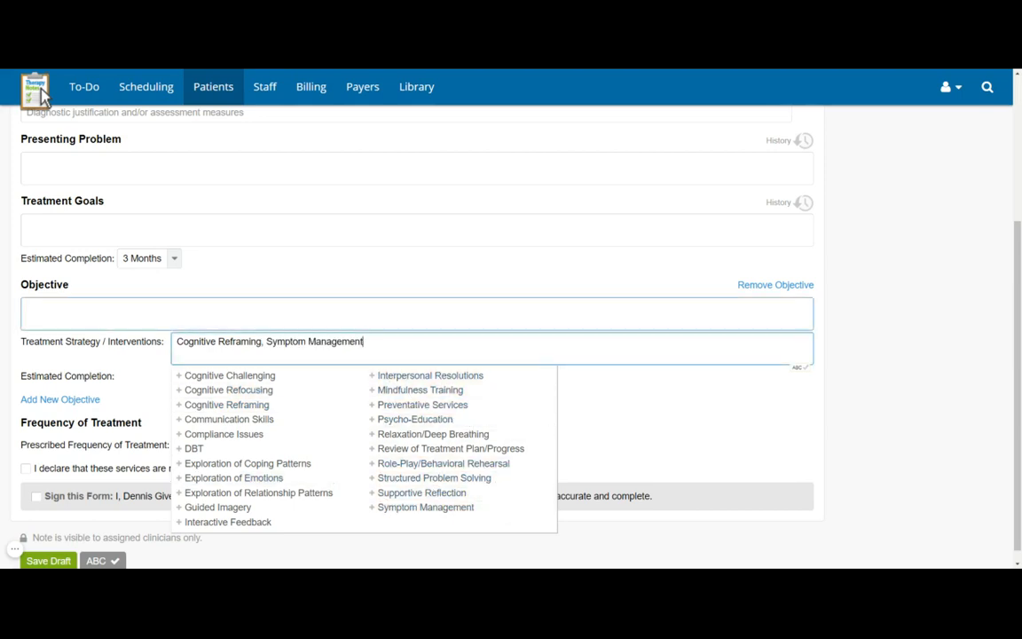
pyautogui.click(249, 314)
# - Set Prescribed Frequency to Weekly and save the treatment plan as a draft
pyautogui.click(203, 431)
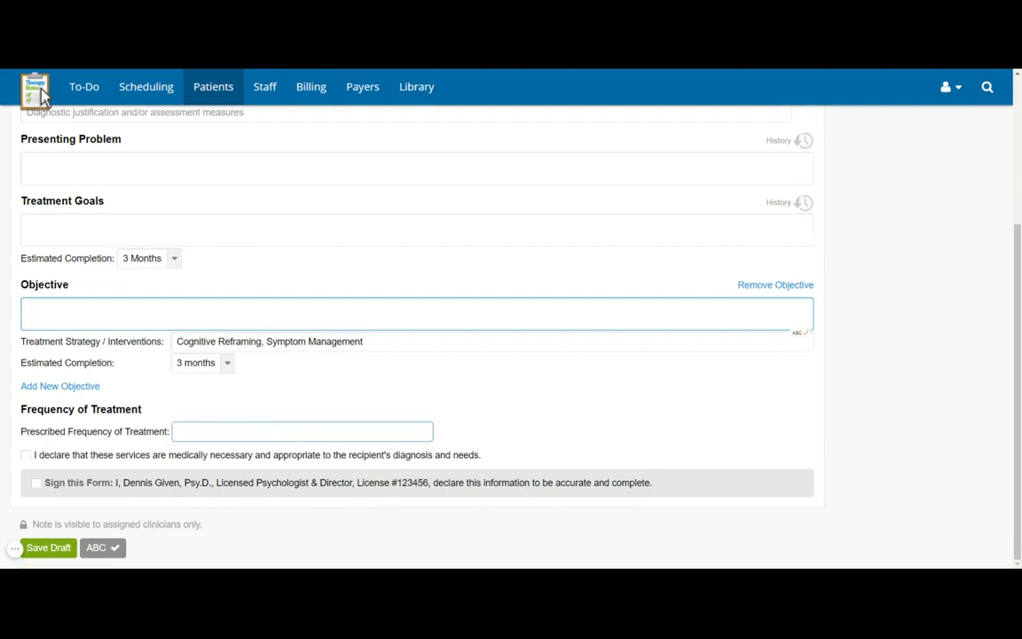
pyautogui.click(191, 468)
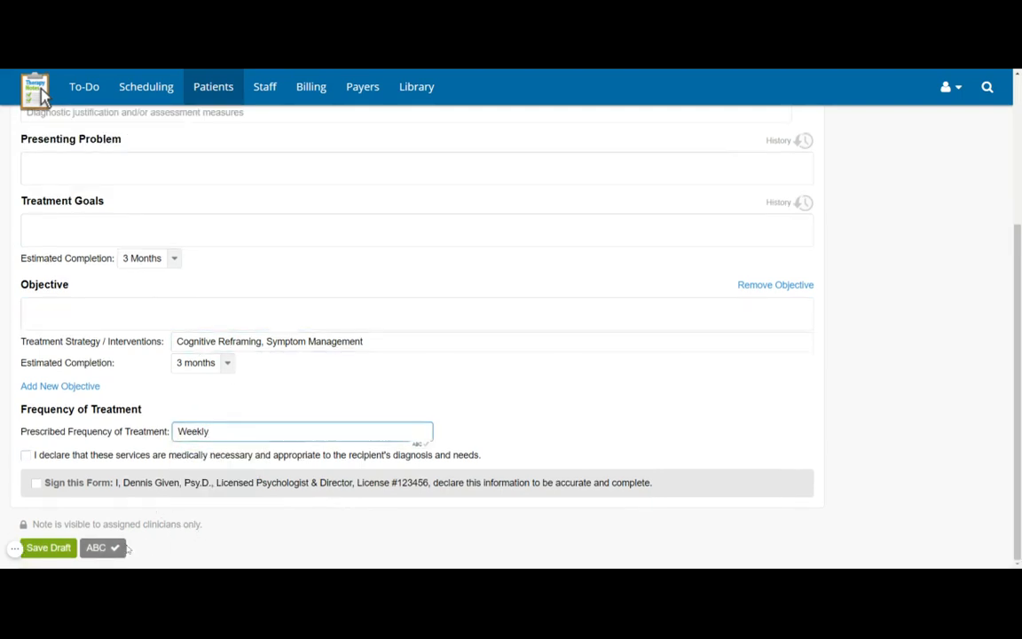
pyautogui.click(49, 550)
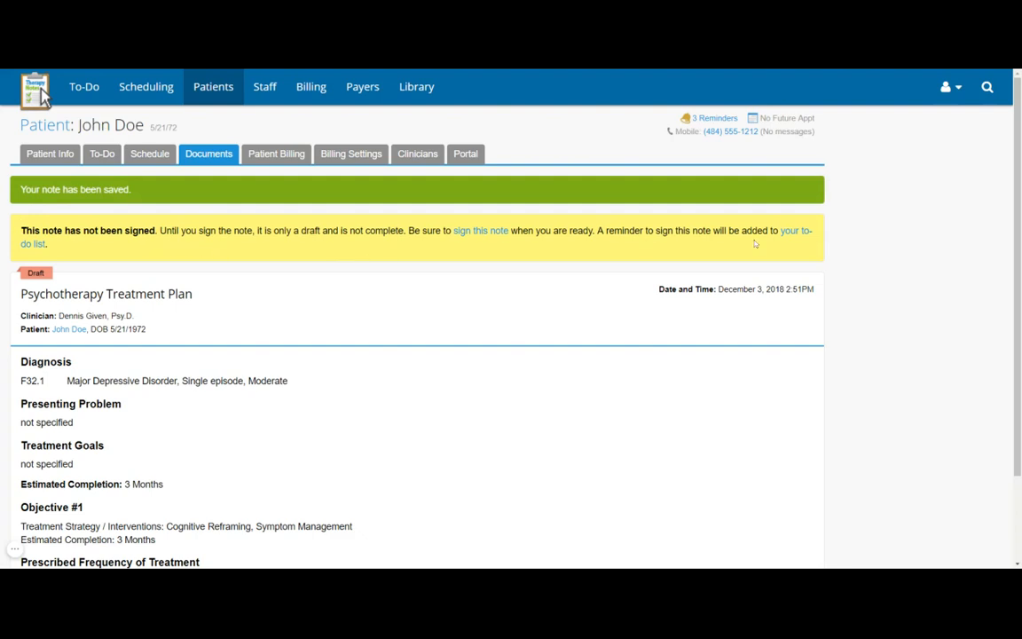
# - Return to the To-Do list to see the new item to complete and sign the draft plan
pyautogui.click(79, 92)
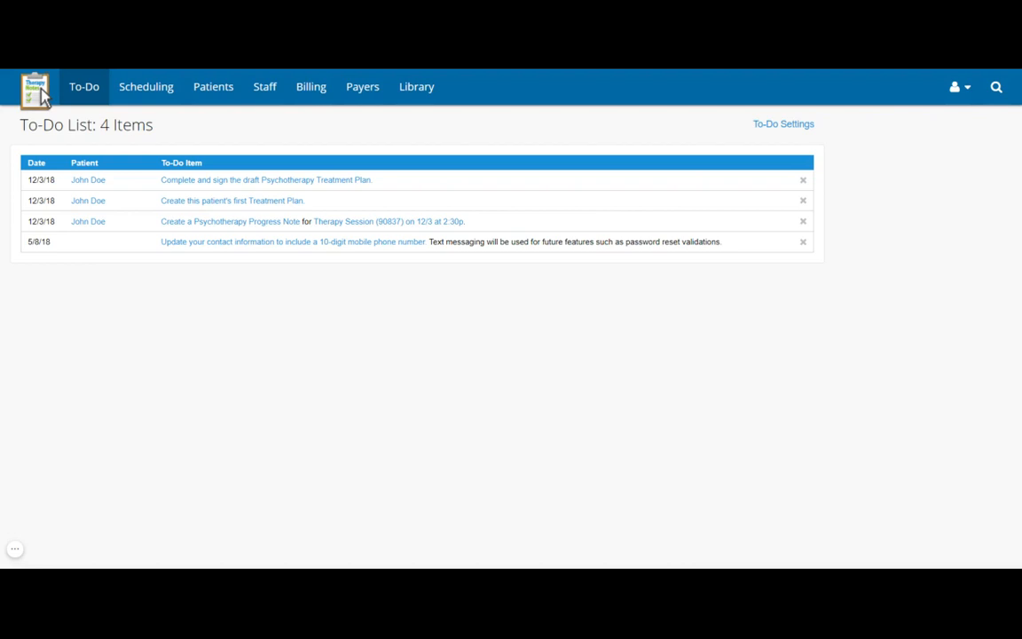
# - Go from the patient's record to Settings > Patient Appointment Reminders
pyautogui.click(98, 222)
pyautogui.click(299, 316)
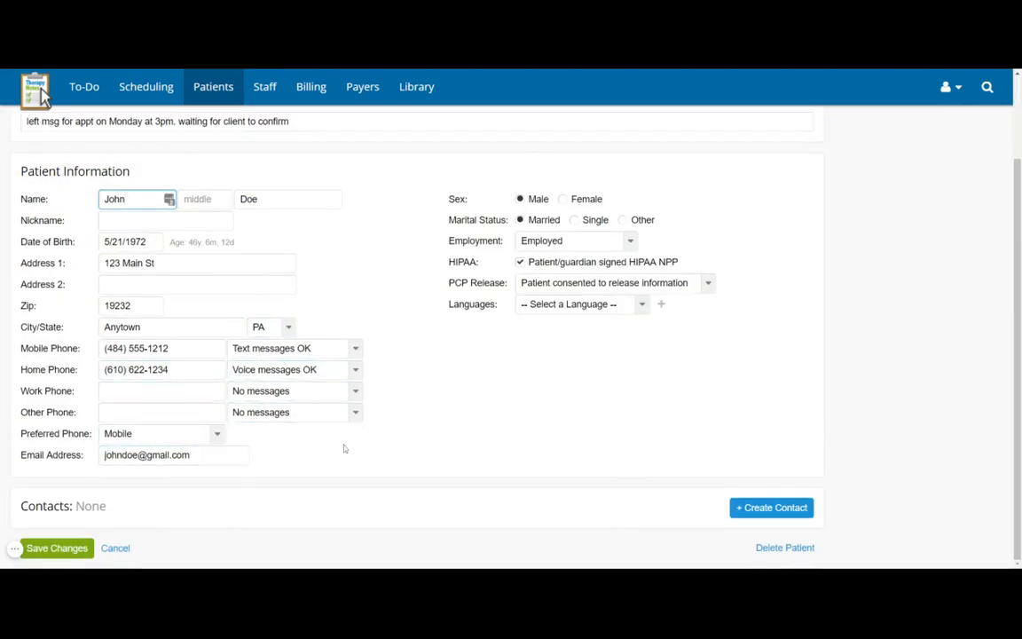
pyautogui.scroll(1, 867, 201)
pyautogui.click(947, 86)
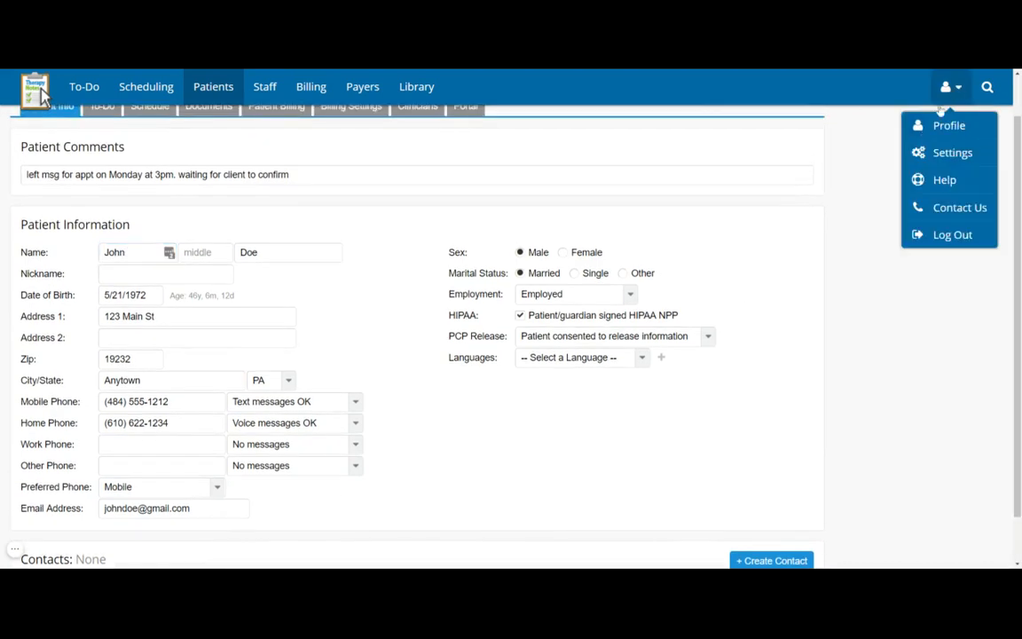
pyautogui.click(953, 154)
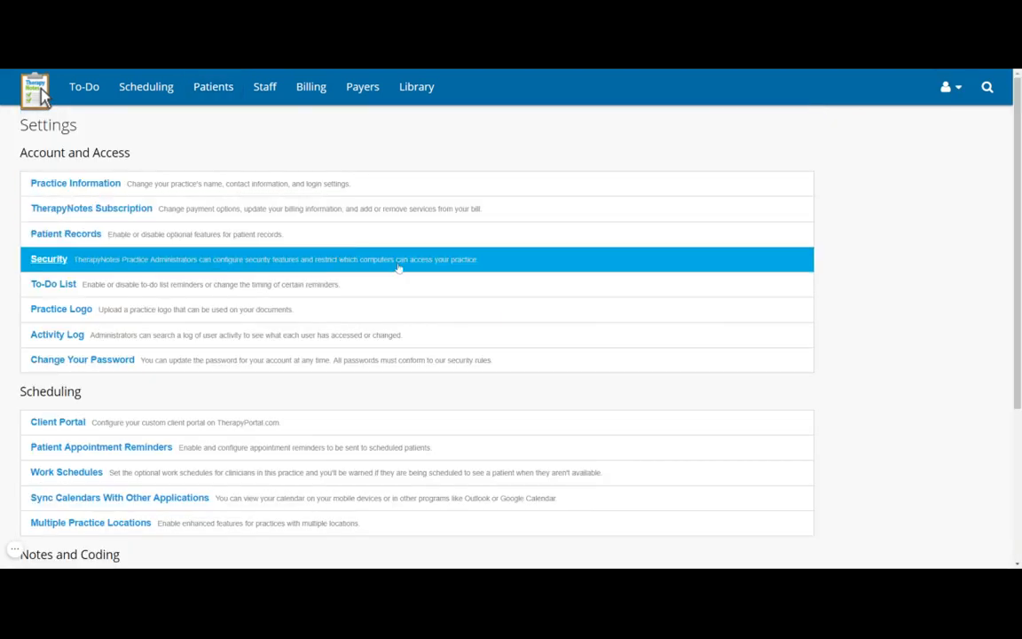
pyautogui.click(113, 454)
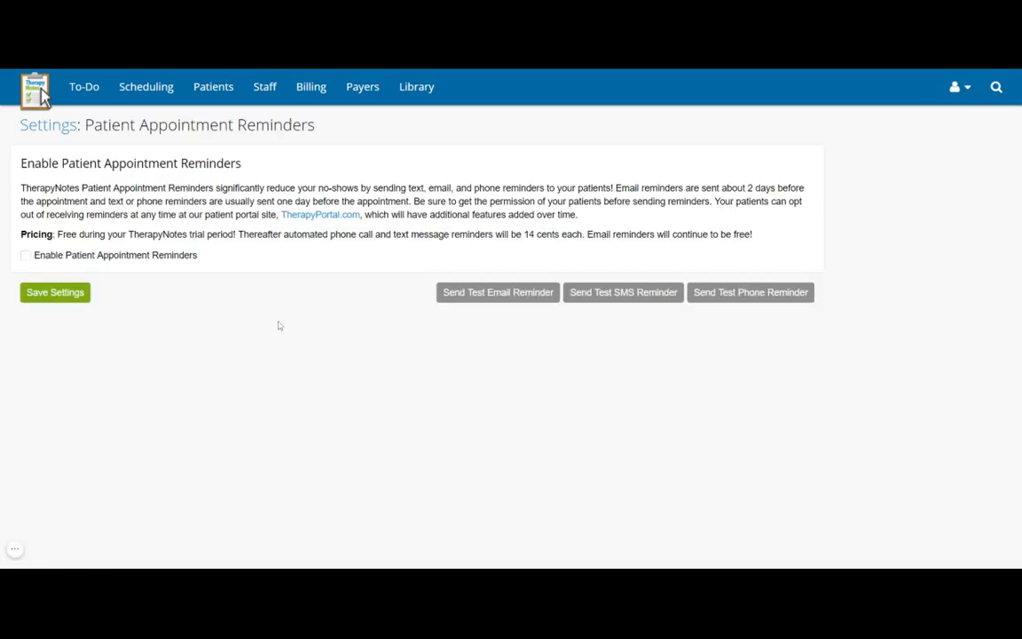
# - Tick Enable Patient Appointment Reminders, review the reminder options, then go to the Document Library
pyautogui.click(26, 256)
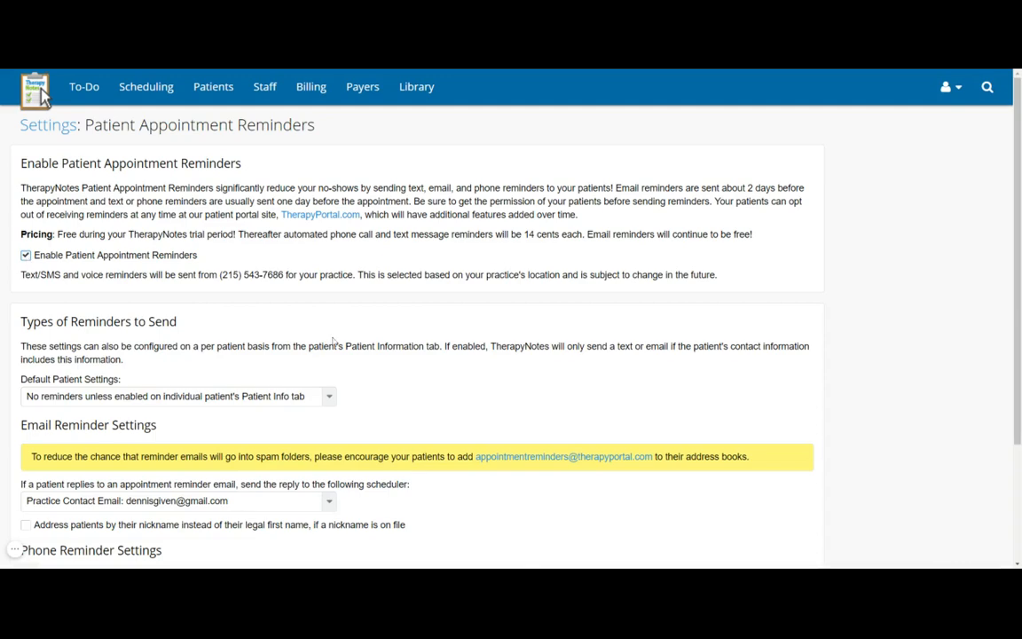
pyautogui.scroll(-1, 333, 341)
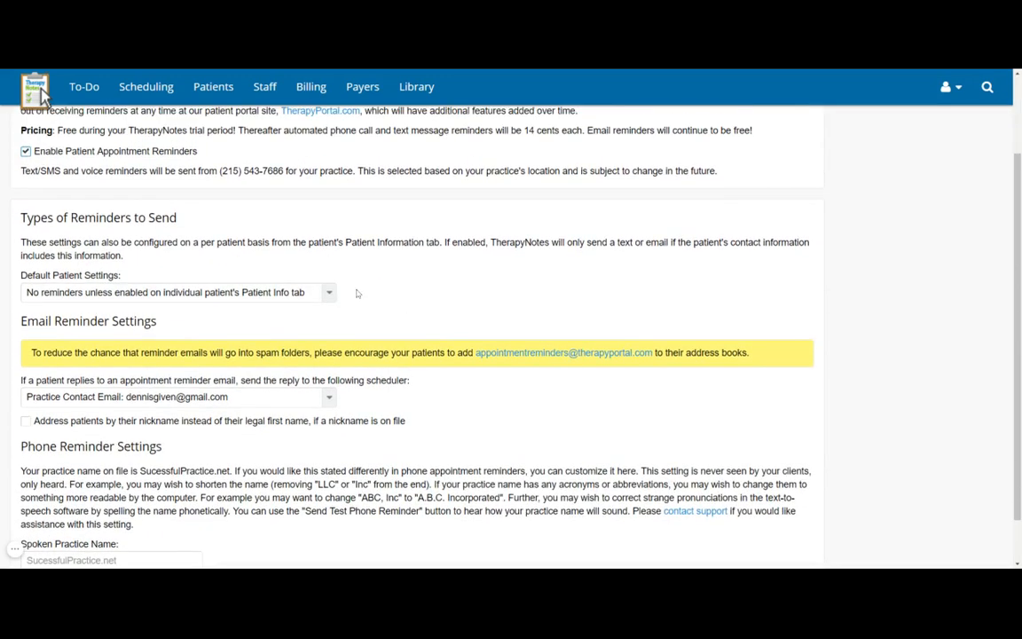
pyautogui.scroll(-1, 358, 294)
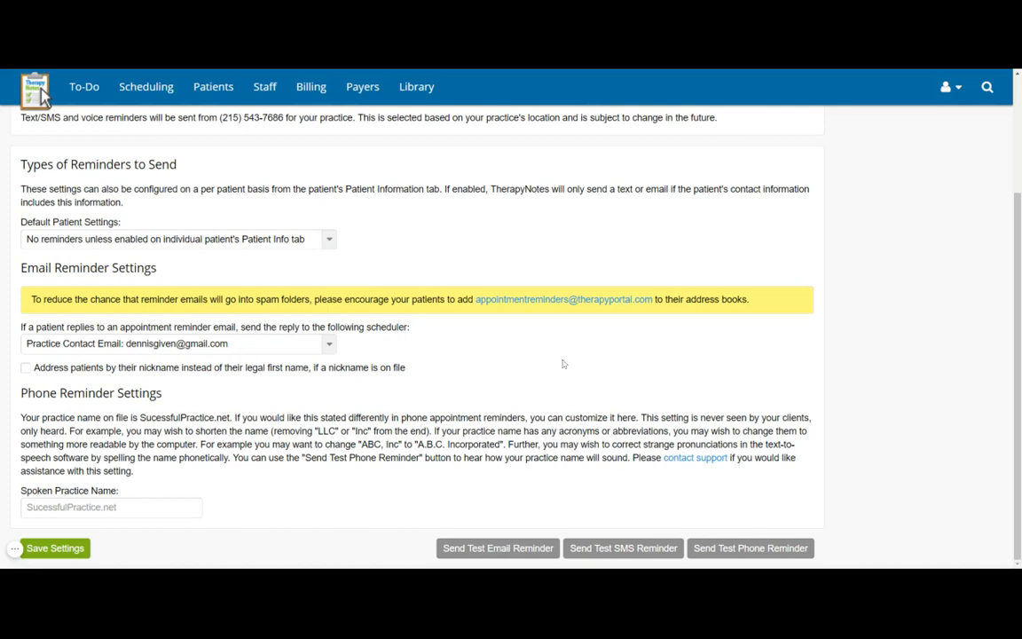
pyautogui.scroll(3, 564, 360)
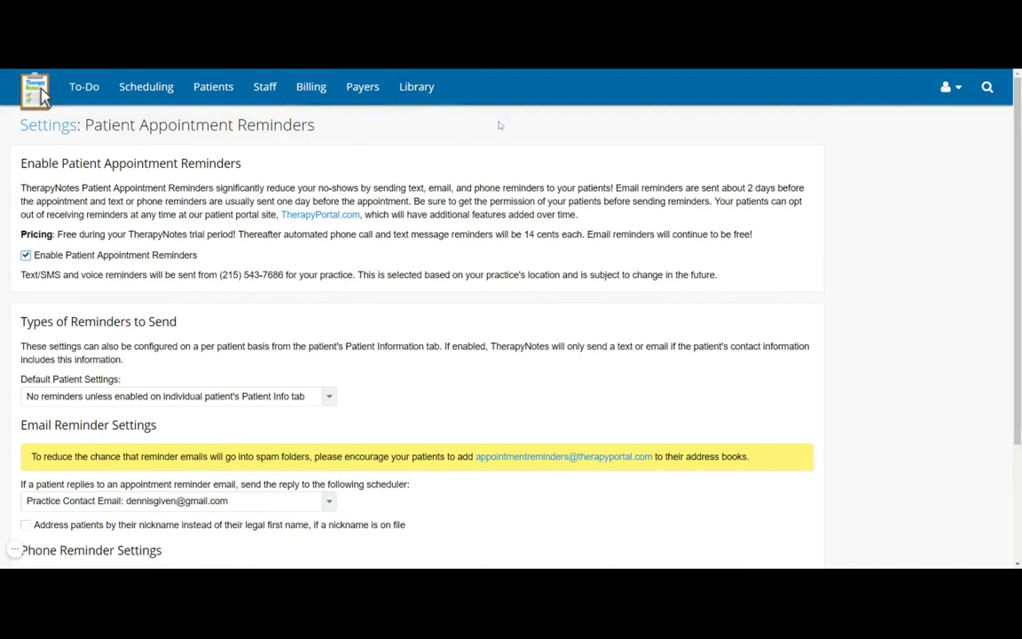
pyautogui.click(423, 99)
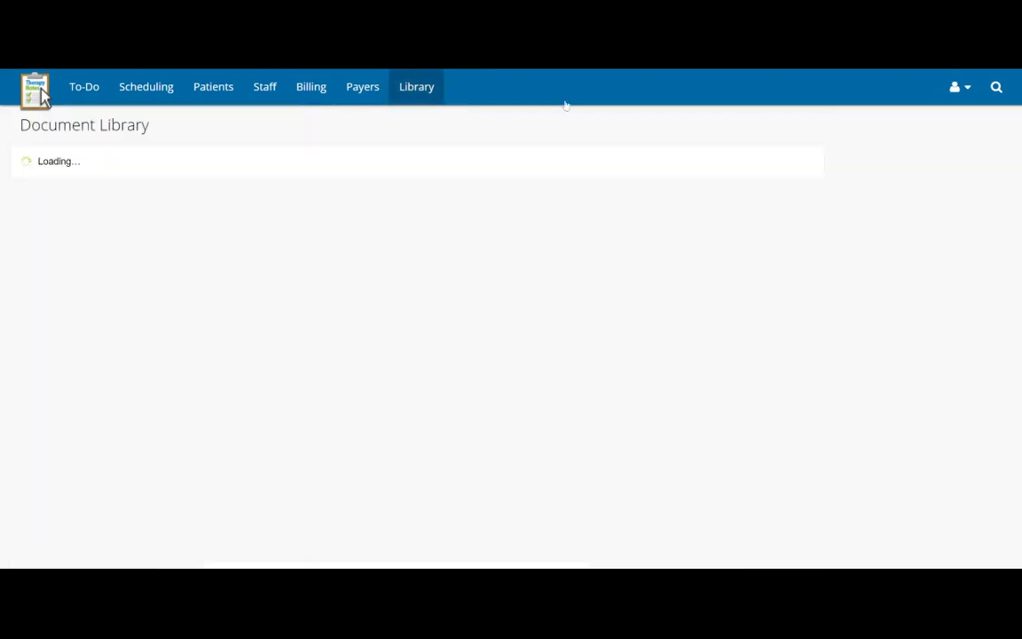